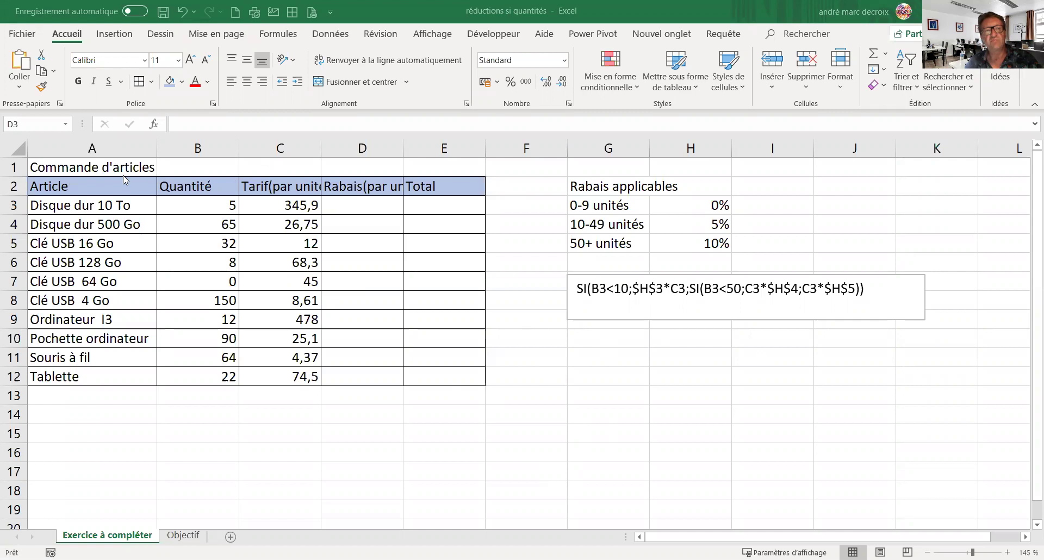
Step: Review the order table and the applicable discount rates for the 0-9, 10-49 and 50+ unit tiers
click(83, 190)
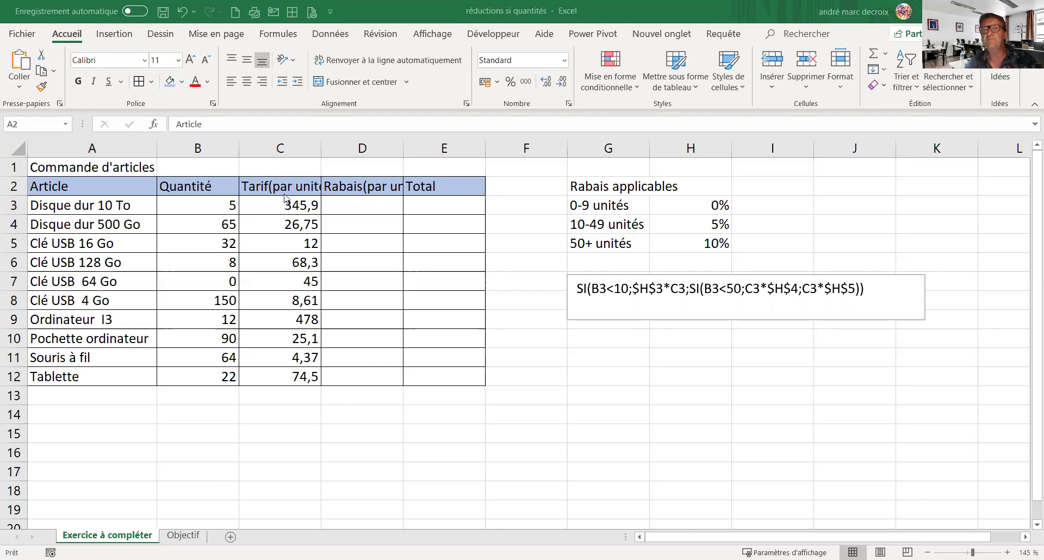
click(618, 211)
click(679, 210)
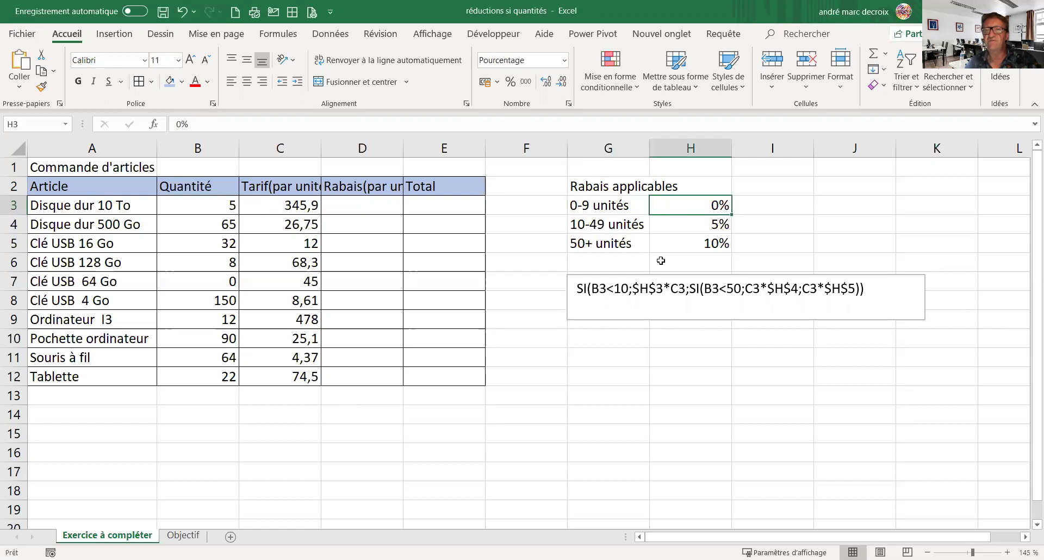
click(613, 226)
click(700, 230)
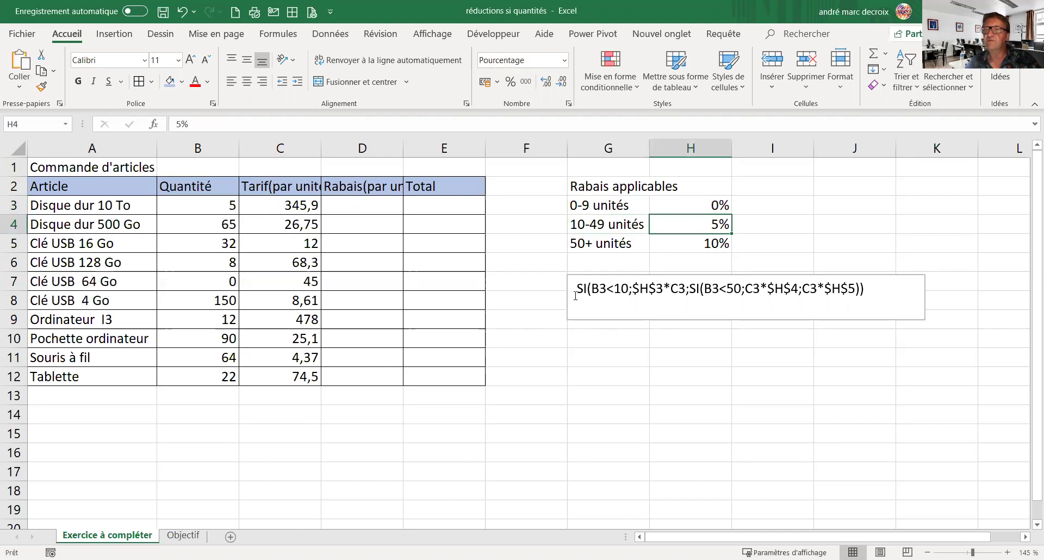
click(593, 241)
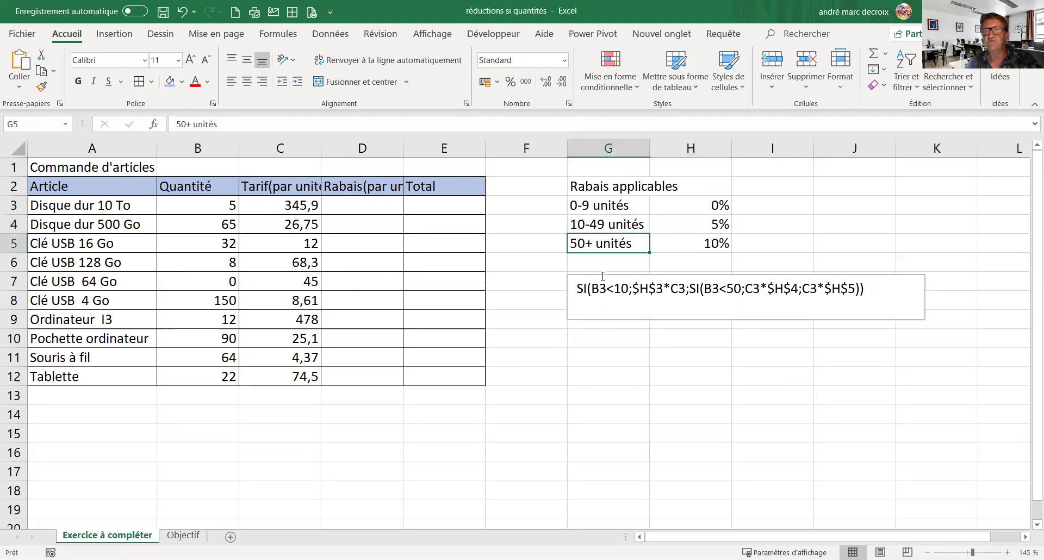
click(675, 248)
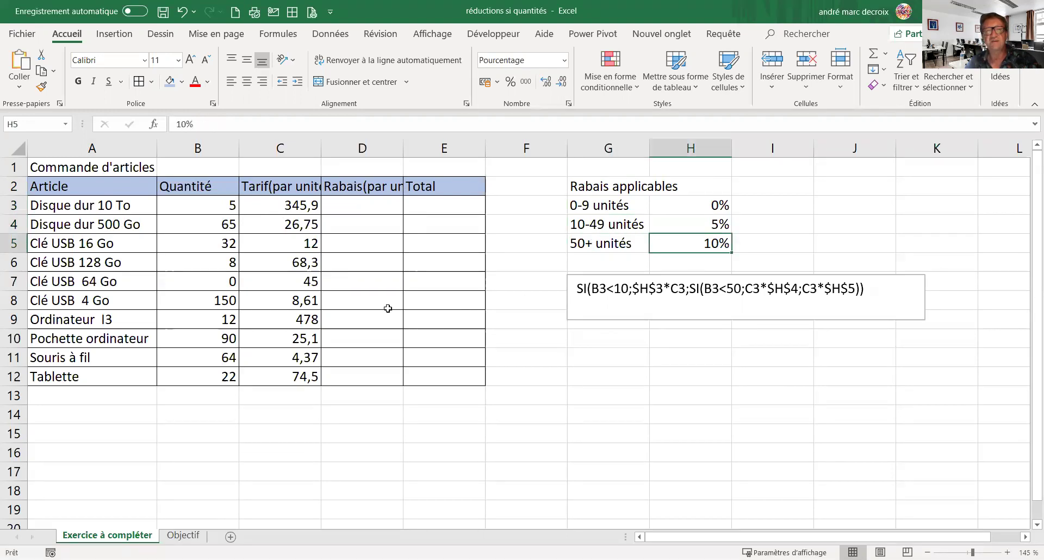
Step: Start an SI formula in the first Rabais cell, D3, with the logical test B3<10
click(381, 204)
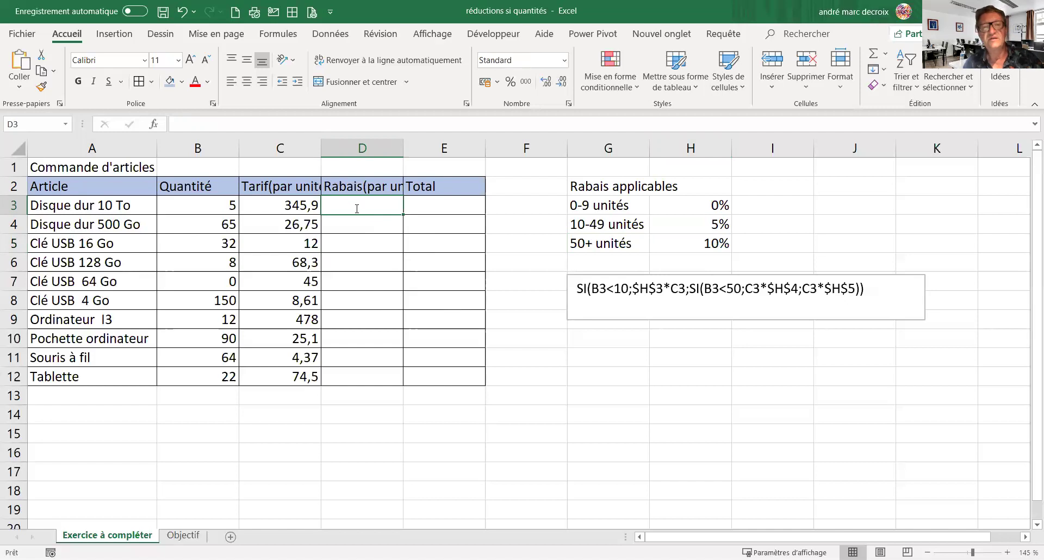
text(=)
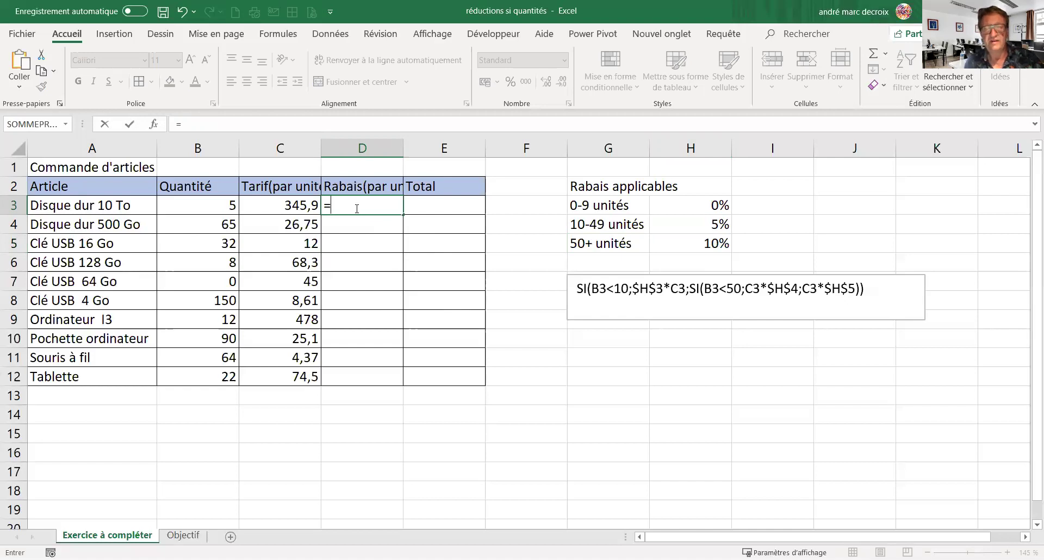
text(si)
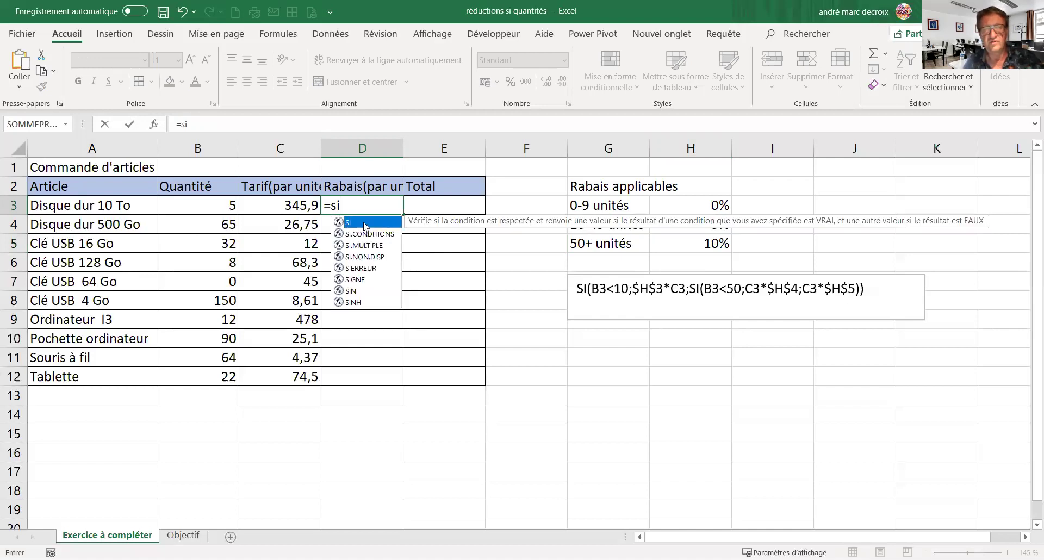
double_click(363, 223)
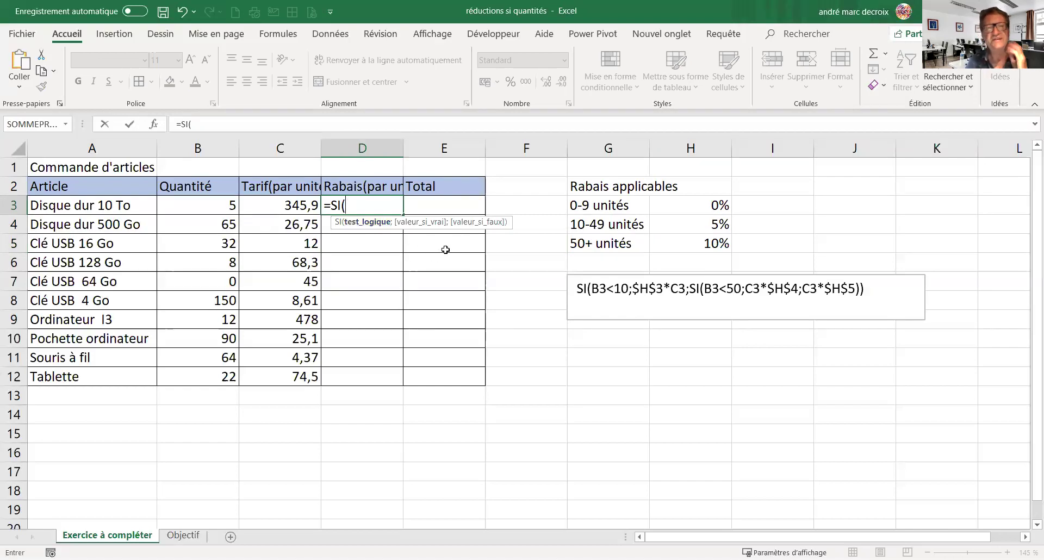
click(200, 206)
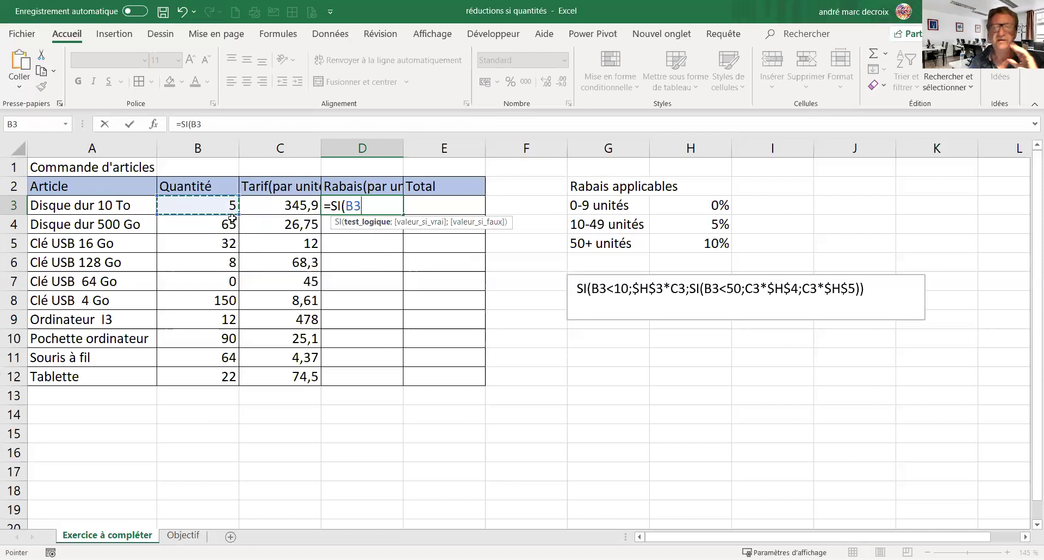
text(<)
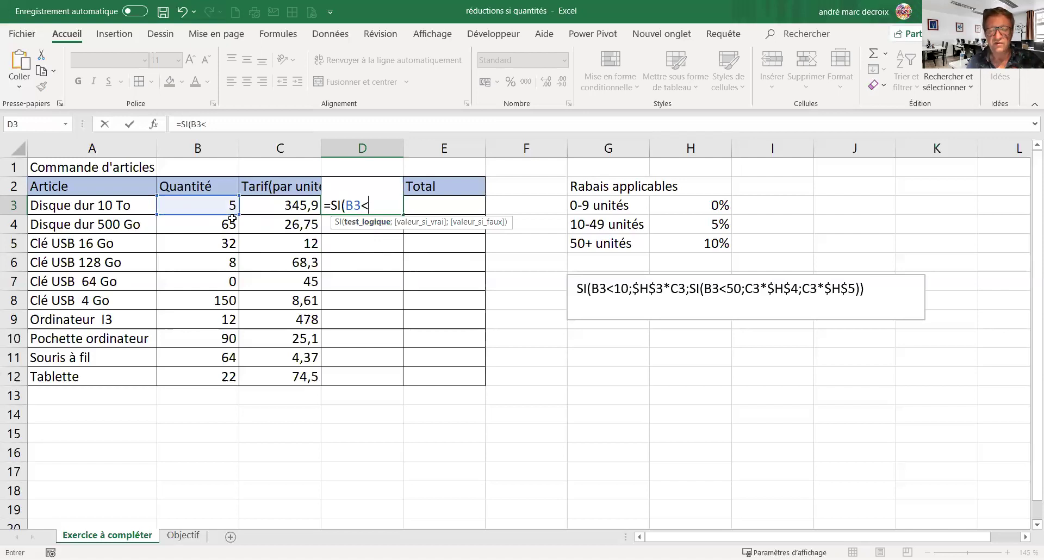
text(10)
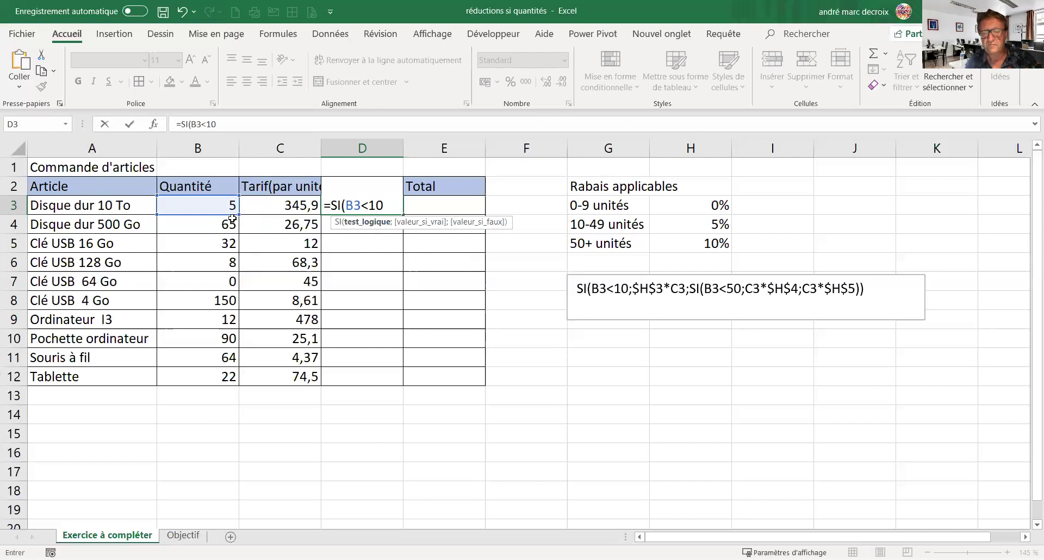
text(;)
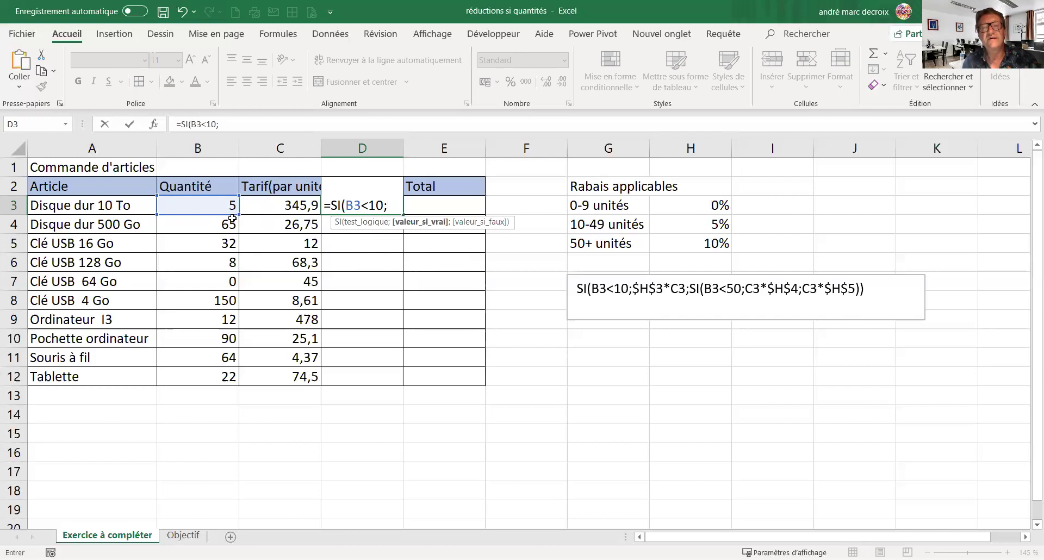
Step: Enter $H$3*C3 as the formula's value if true, with the discount rate as an absolute reference
click(698, 204)
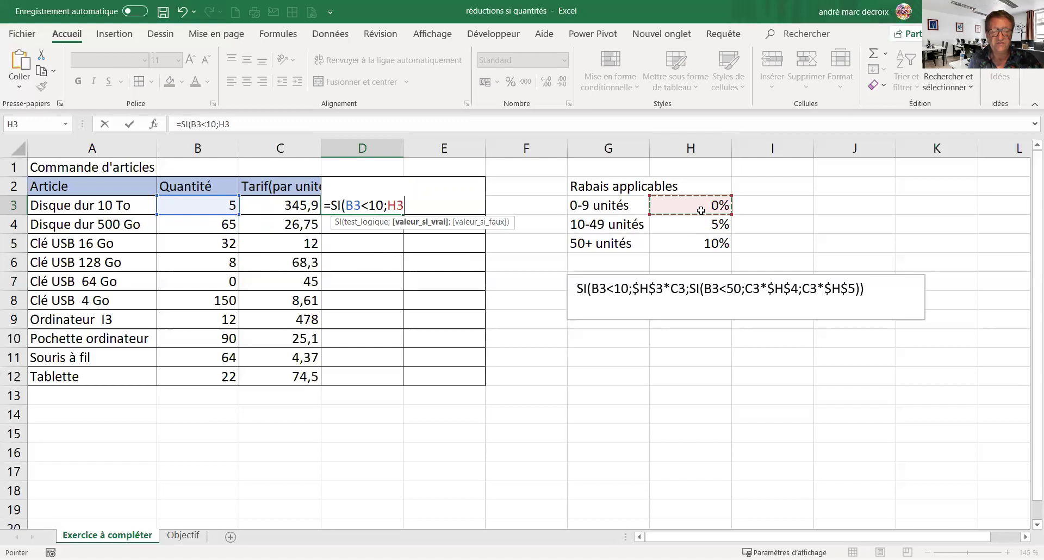
key(F4)
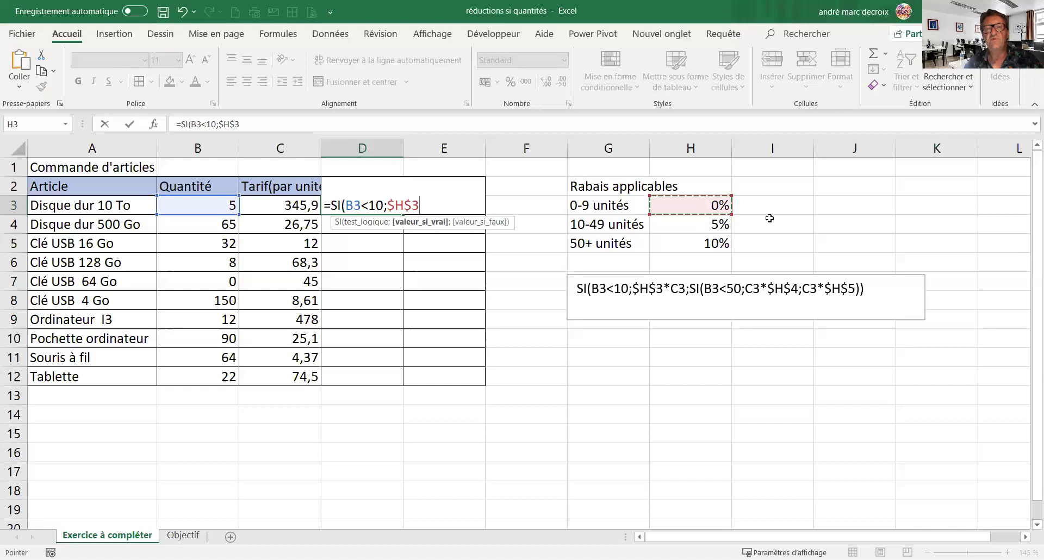
text(*)
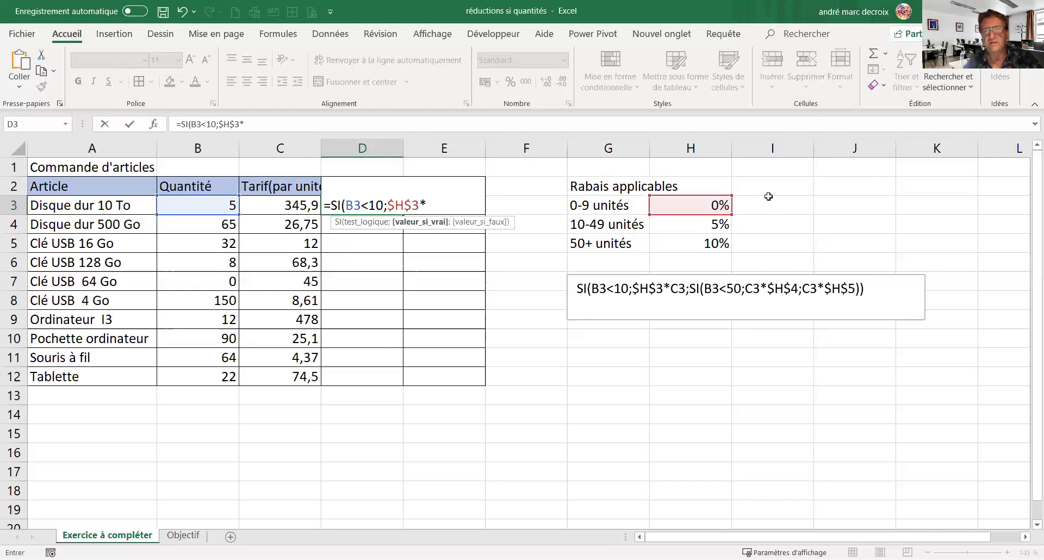
click(260, 208)
click(261, 208)
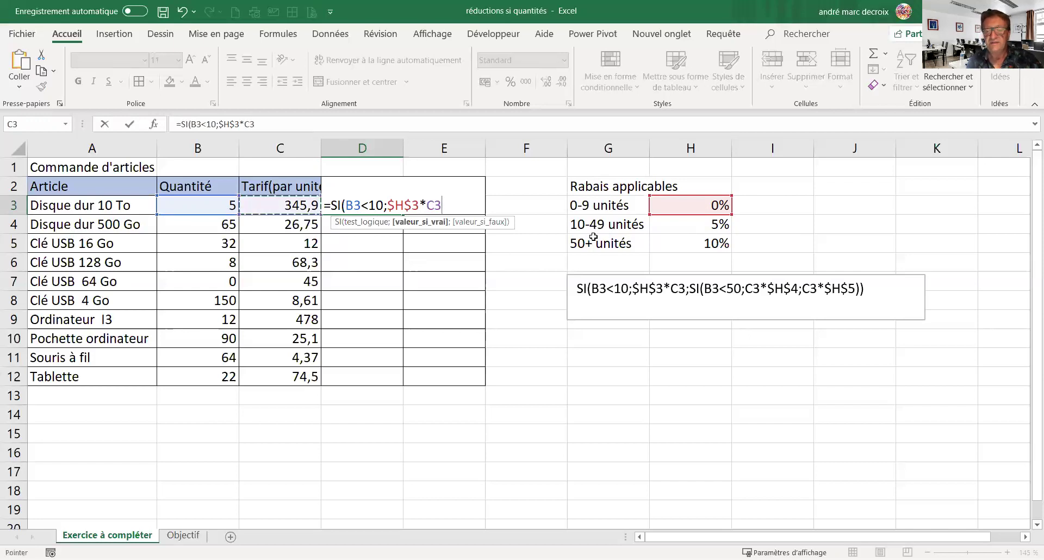
text(;)
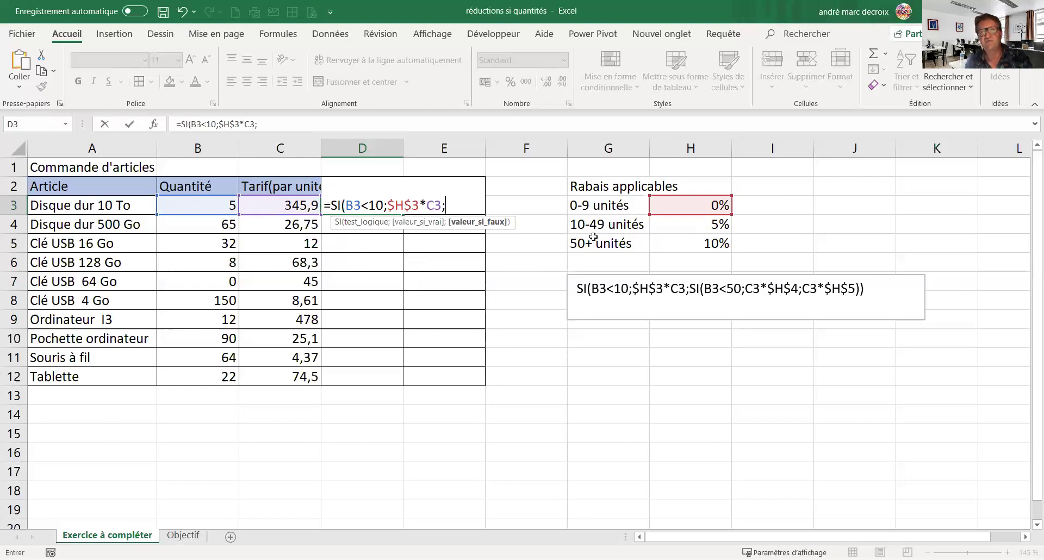
Step: Nest a second SI function as the value if false, with the logical test B3<50
text(si)
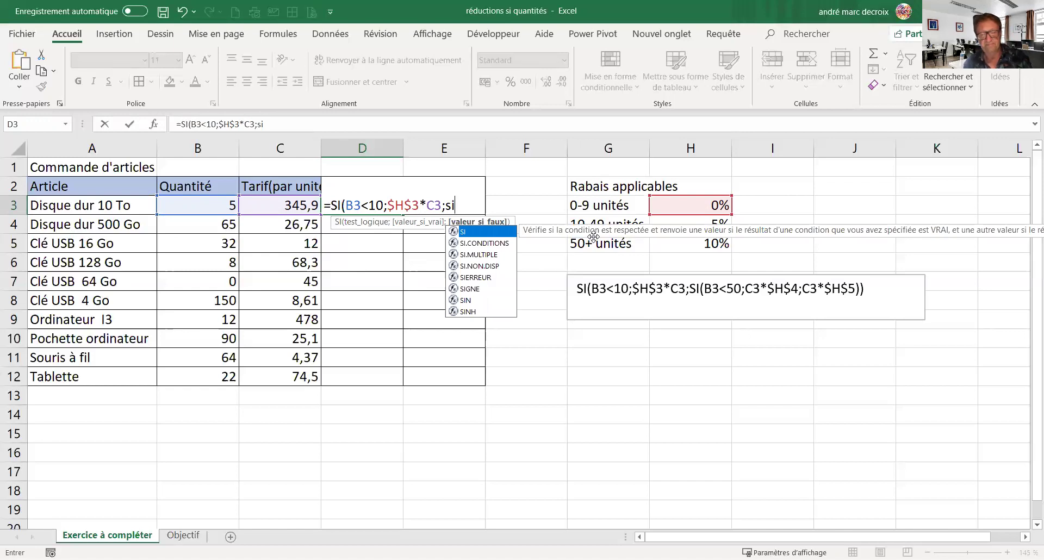
text(()
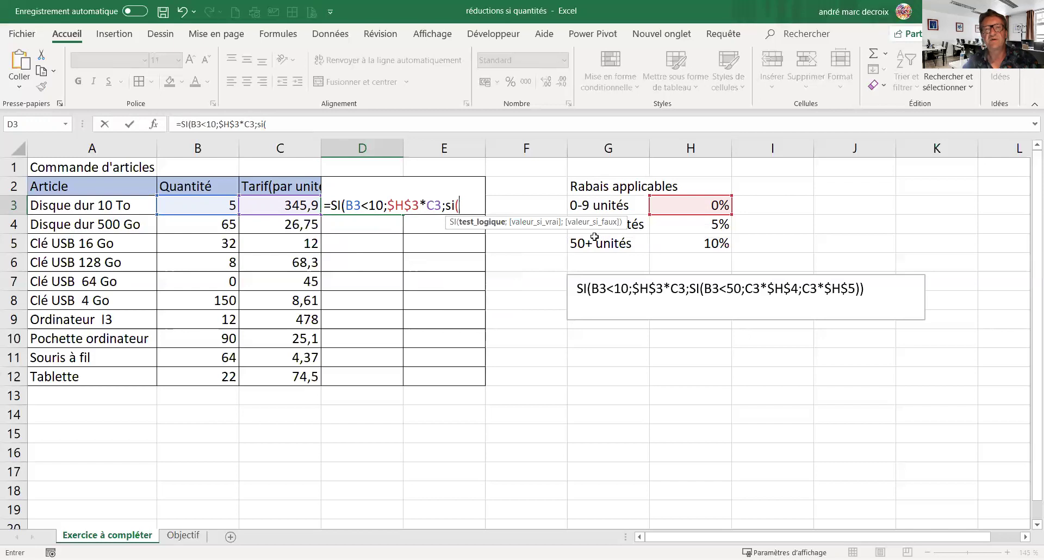
click(208, 207)
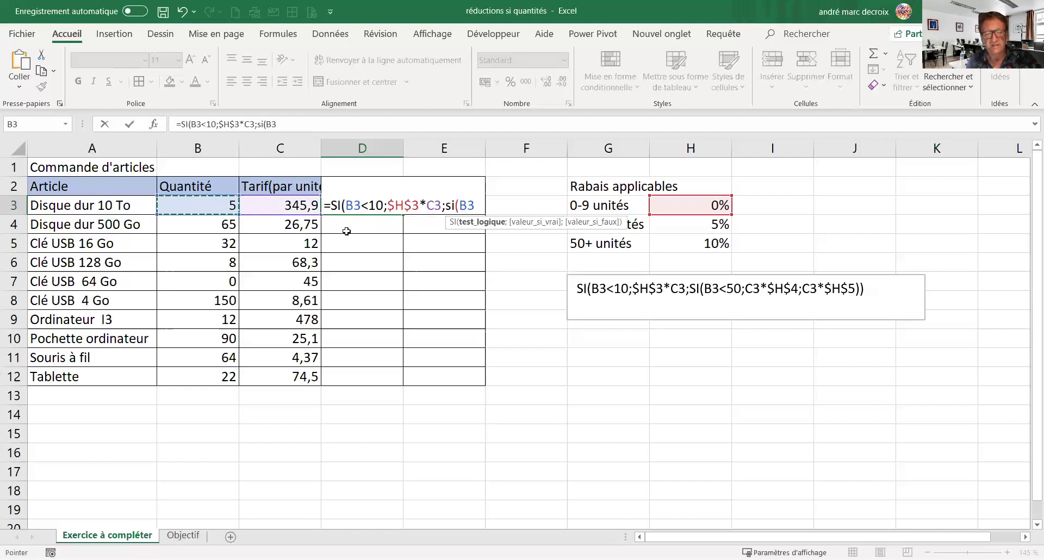
text(<50)
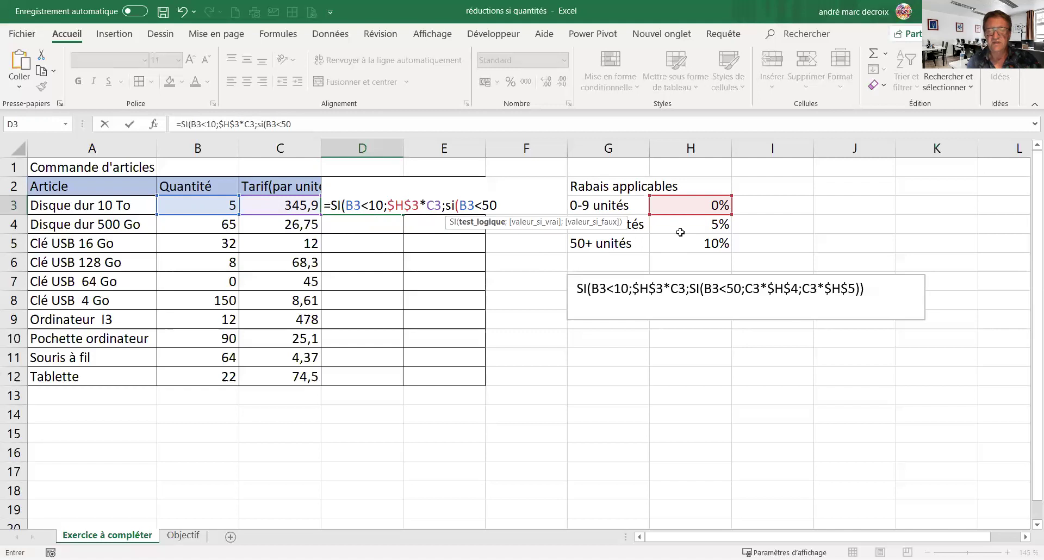
text(;)
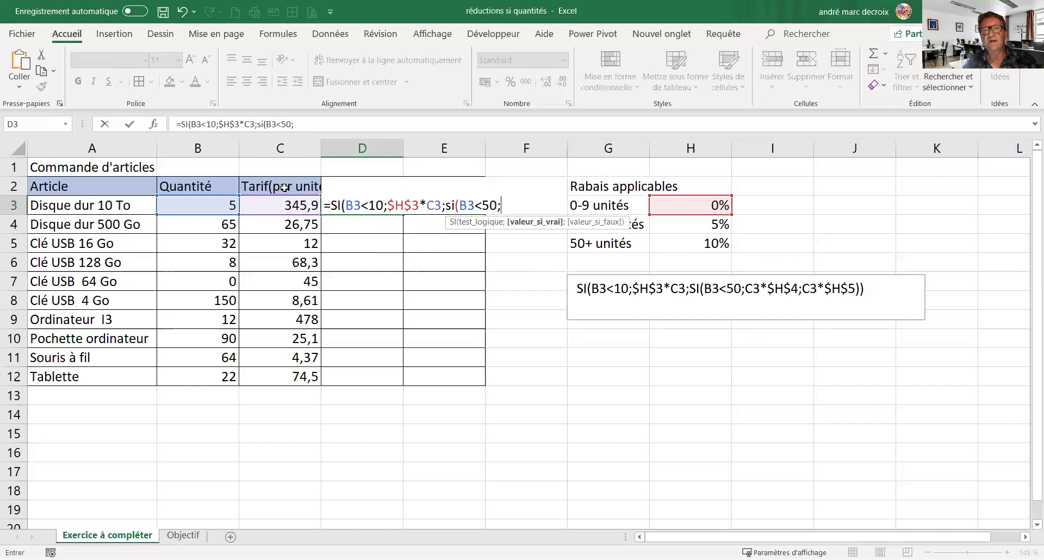
Step: Enter $H$4*C3 as the nested SI's value if true, making the H4 reference absolute
click(702, 227)
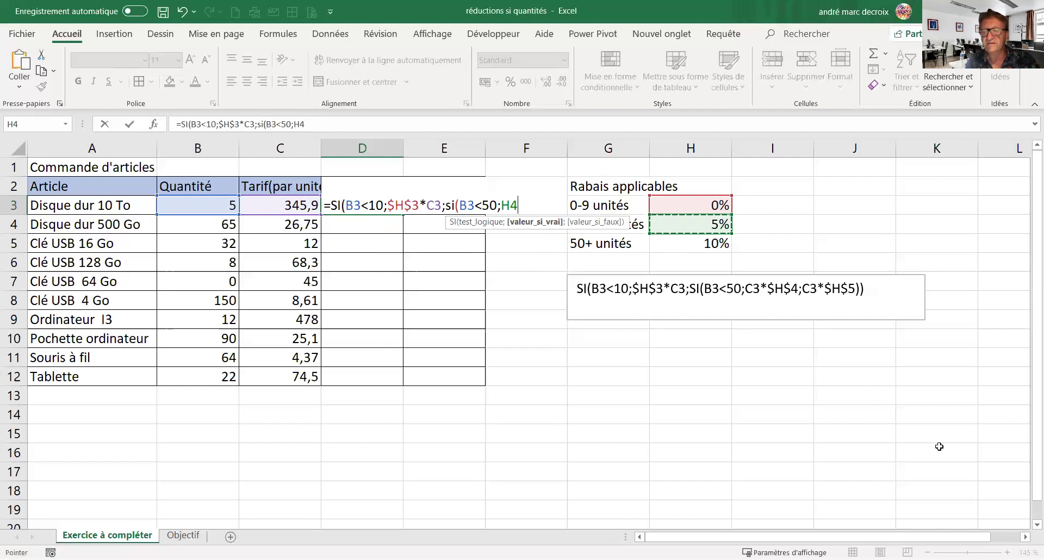
text(*)
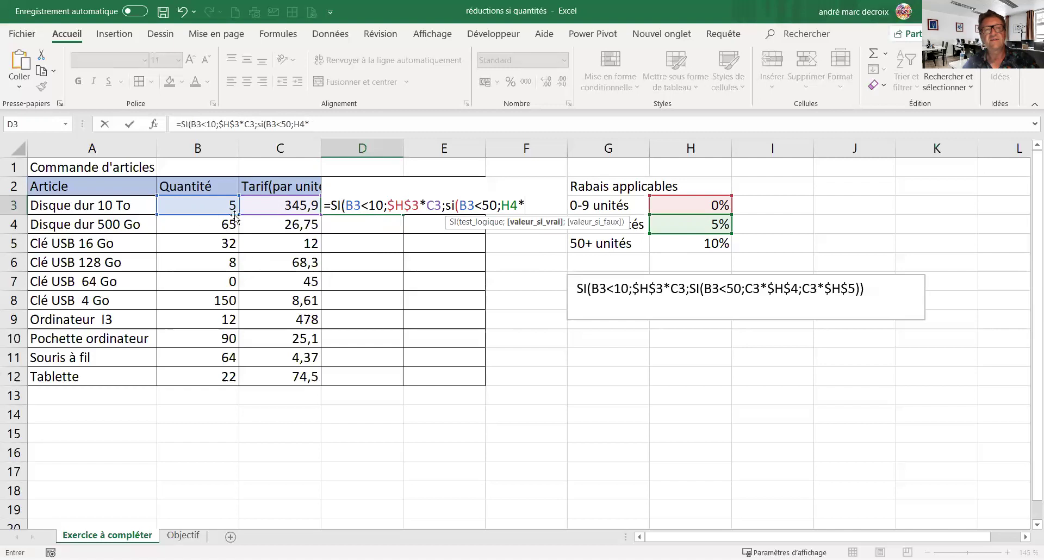
click(256, 205)
click(518, 205)
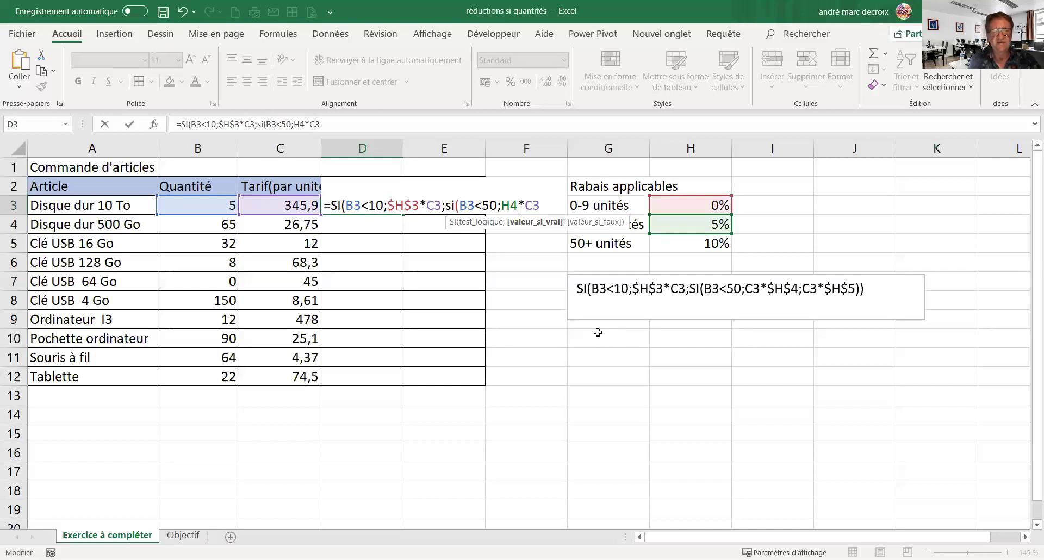
key(F4)
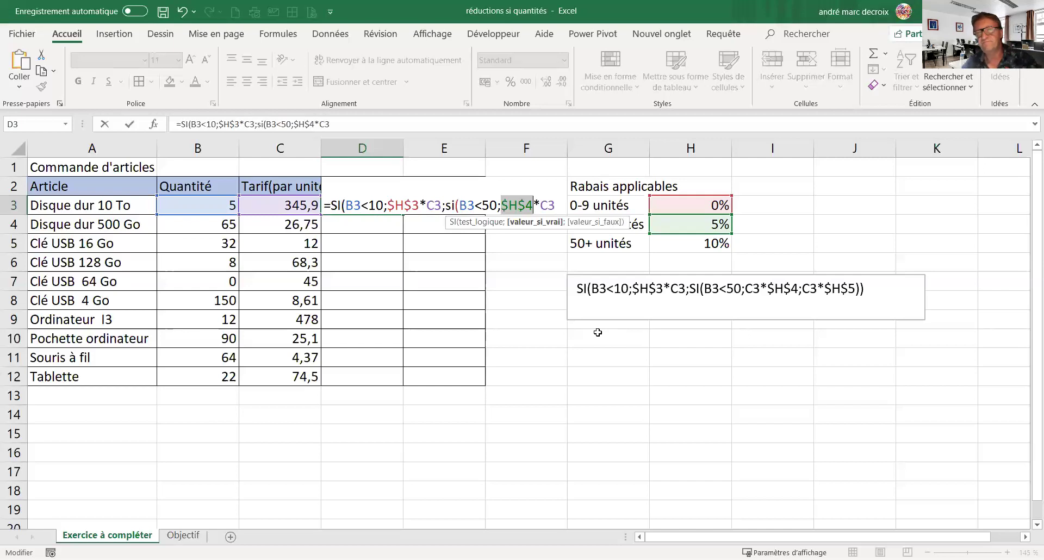
key(End)
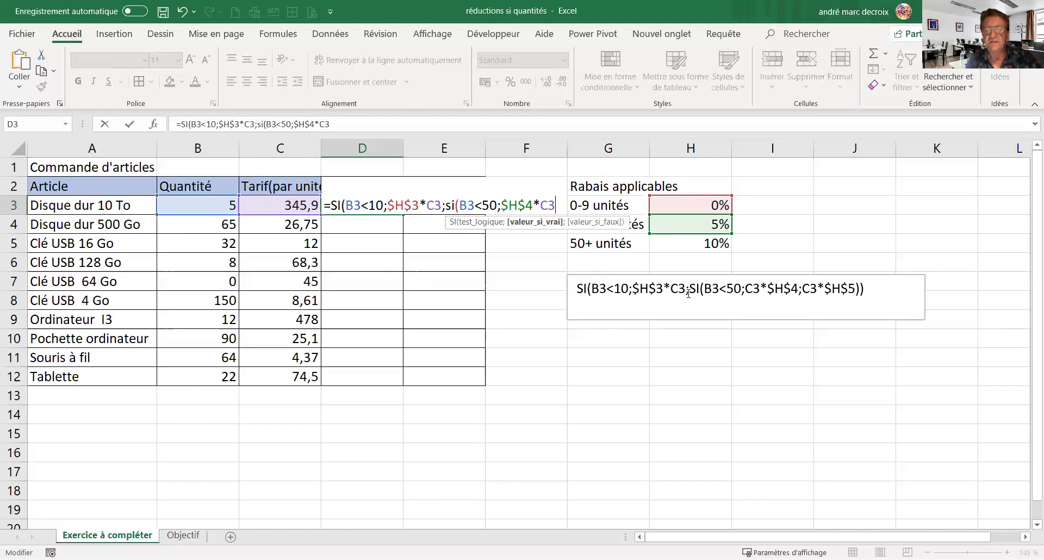
text(;)
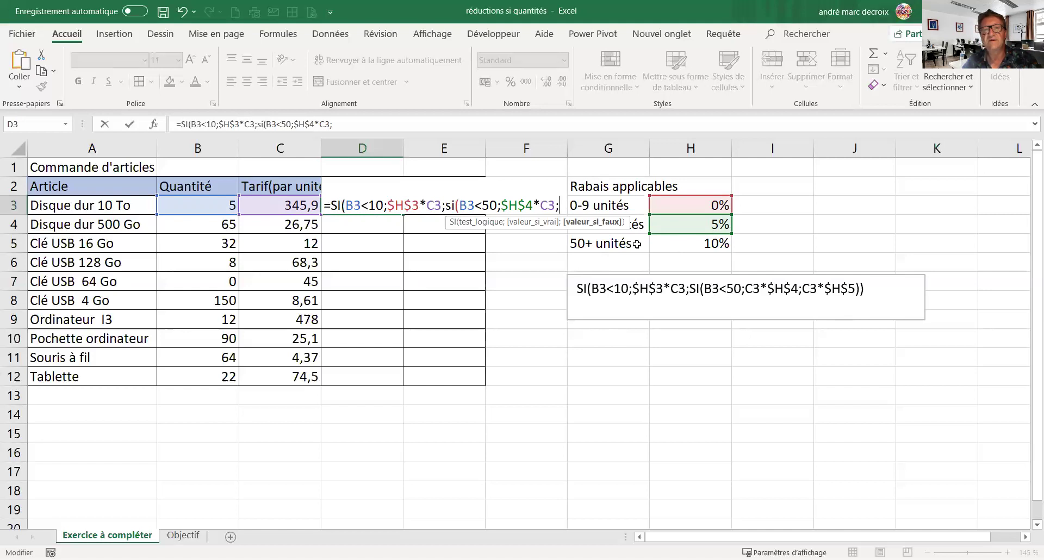
Step: Enter C3*$H$5 as the nested SI's value if false, close both functions and validate the formula, keeping D3 selected
click(283, 204)
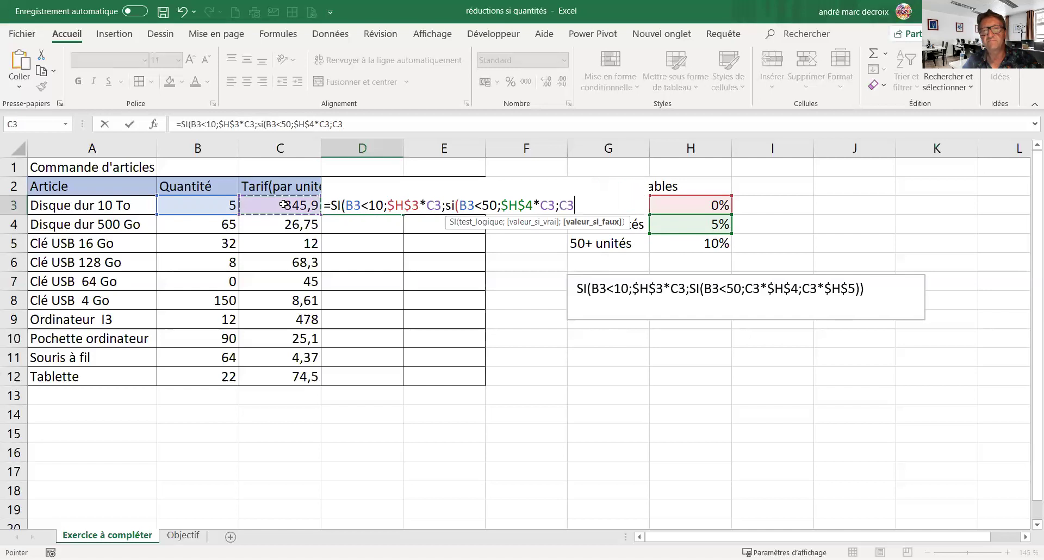
text(*)
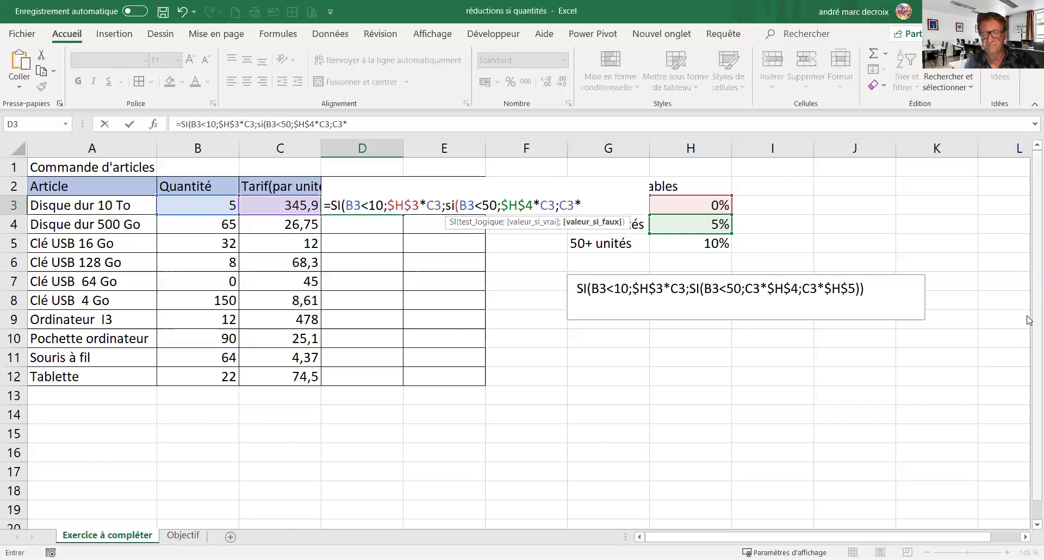
text(H5)
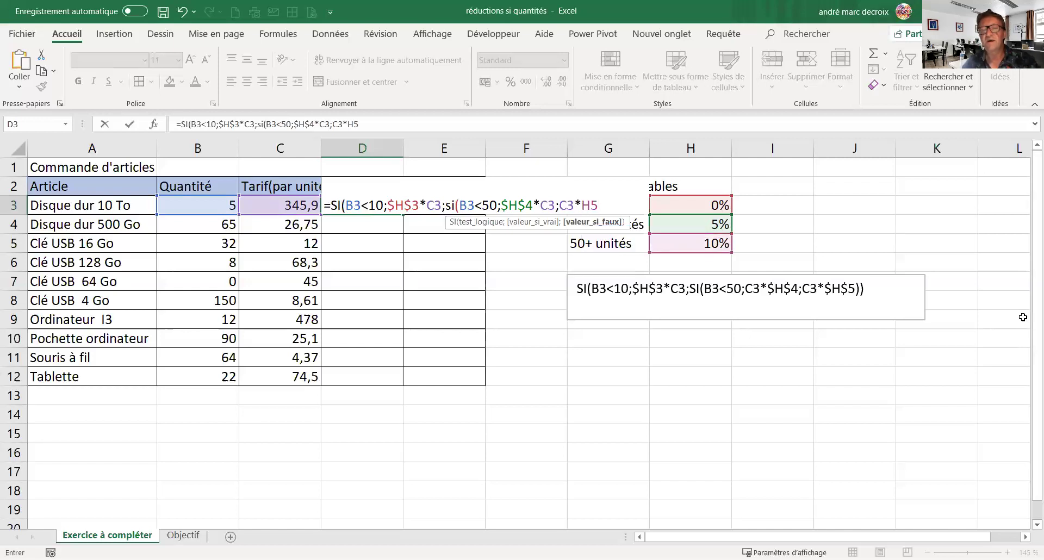
key(F4)
text())
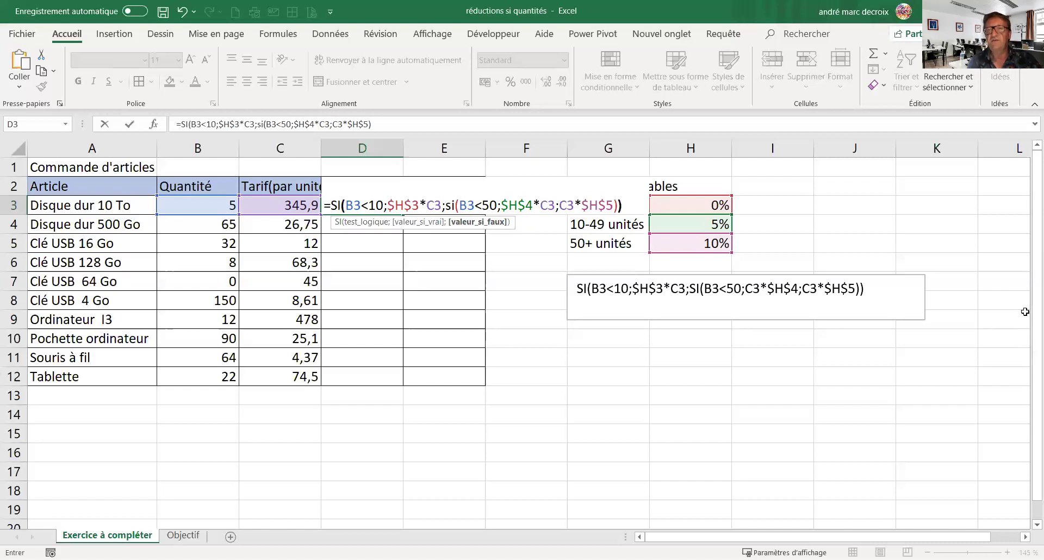
text())
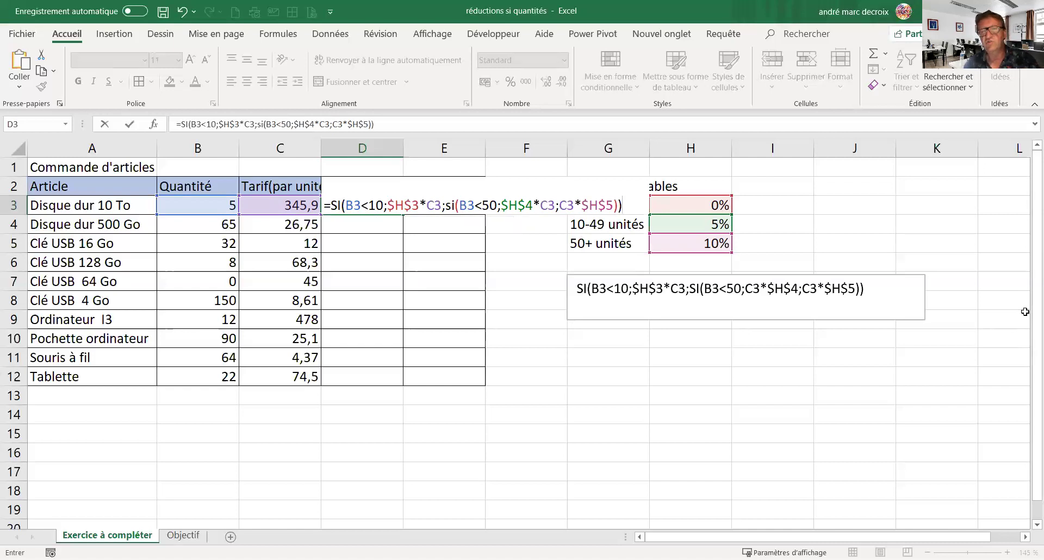
key(ctrl+Return)
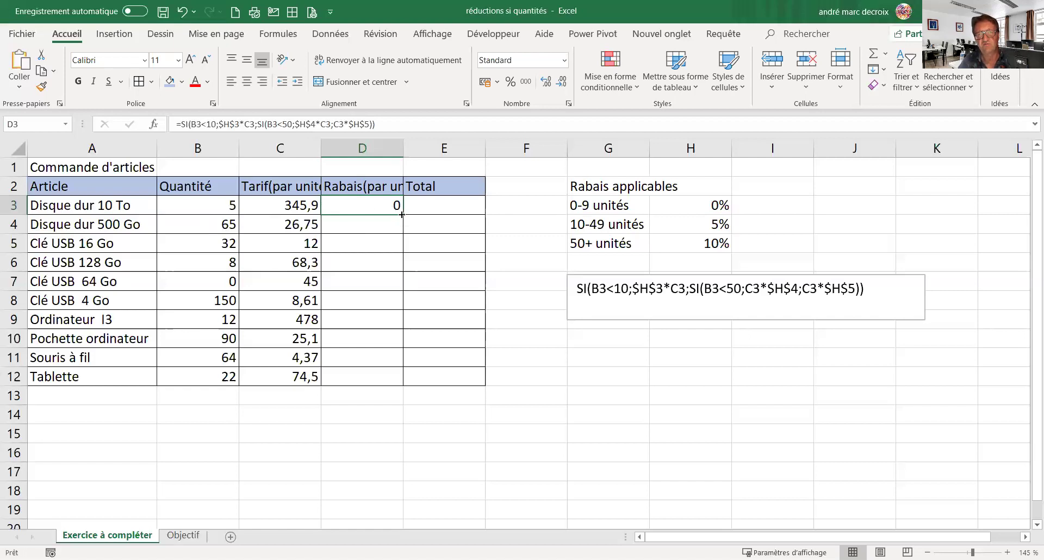
Step: Fill the discount formula from D3 down to D12 and check the copied formula in D4
drag(403, 215, 413, 379)
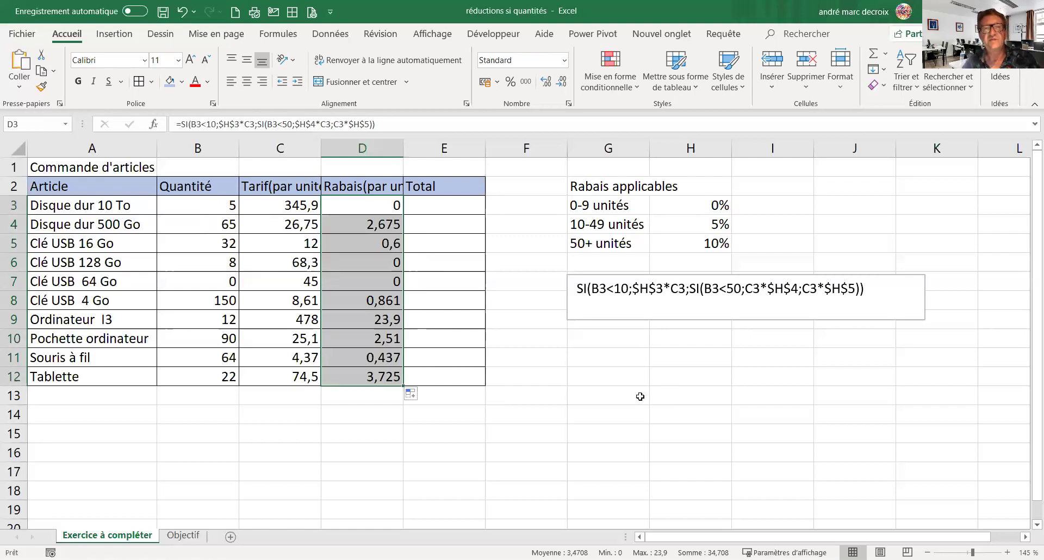
click(220, 228)
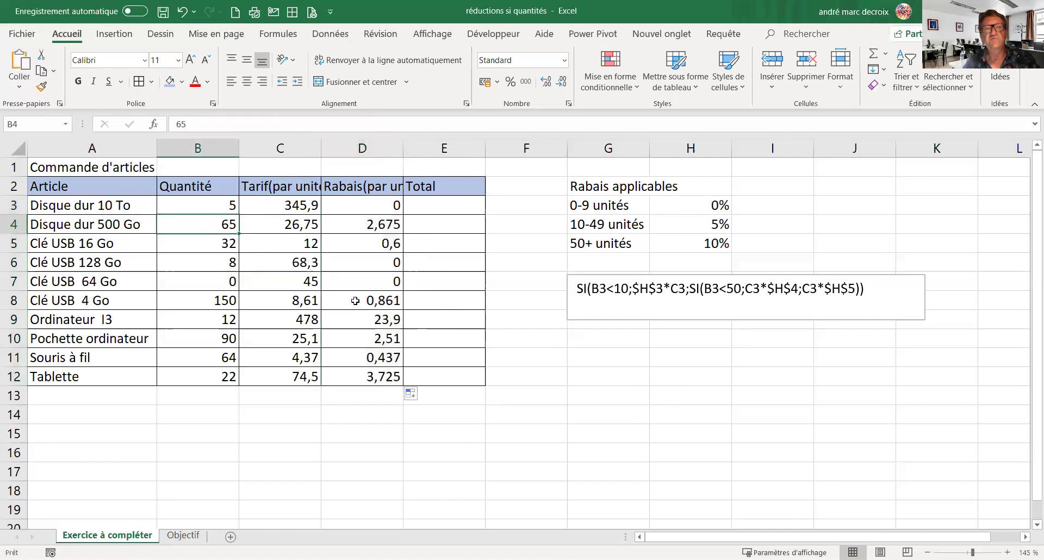
click(360, 224)
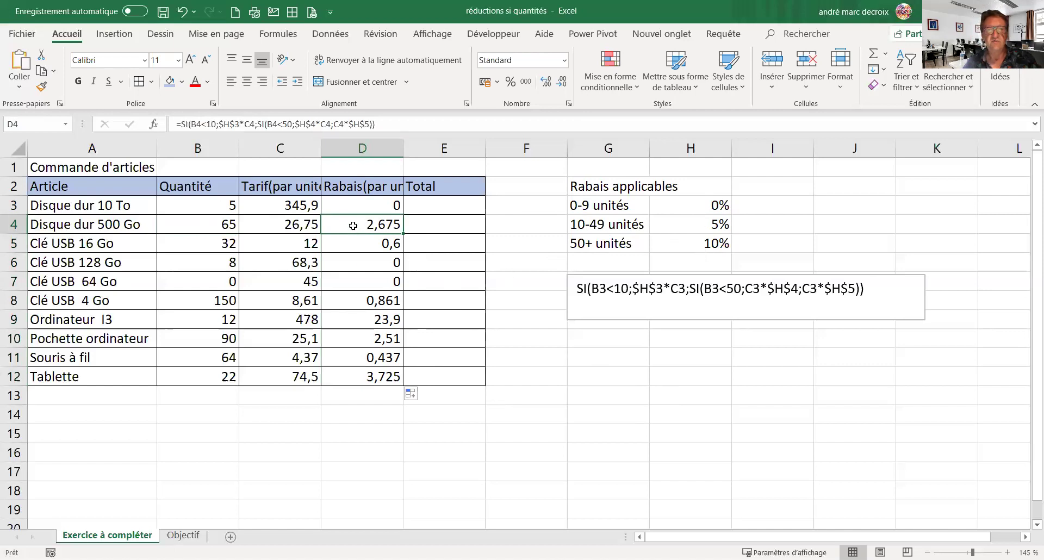
Step: Enter =B3*(C3-D3) as the total in E3, fill it down to E12 and check the copied formula in E8
click(427, 210)
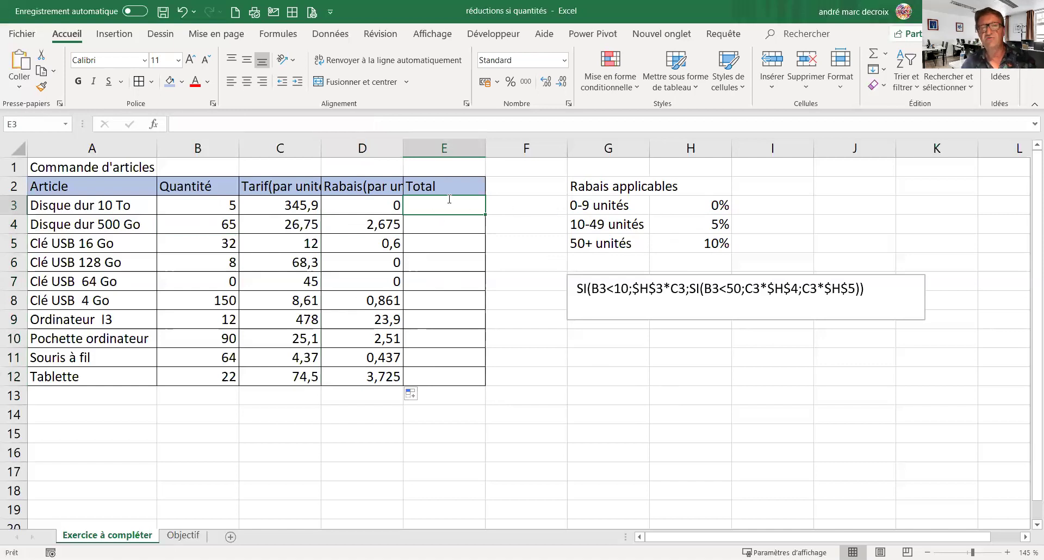
text(=)
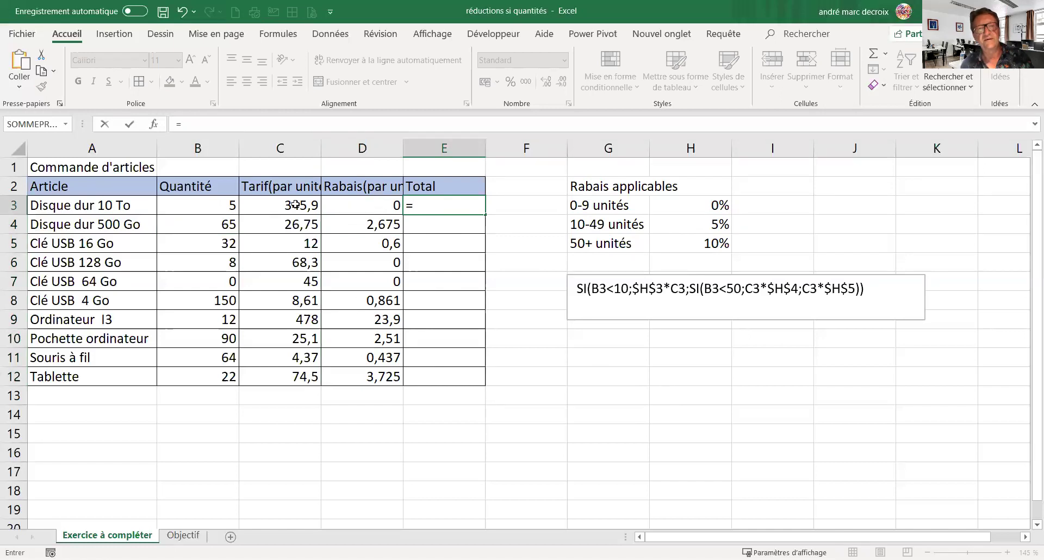
click(223, 209)
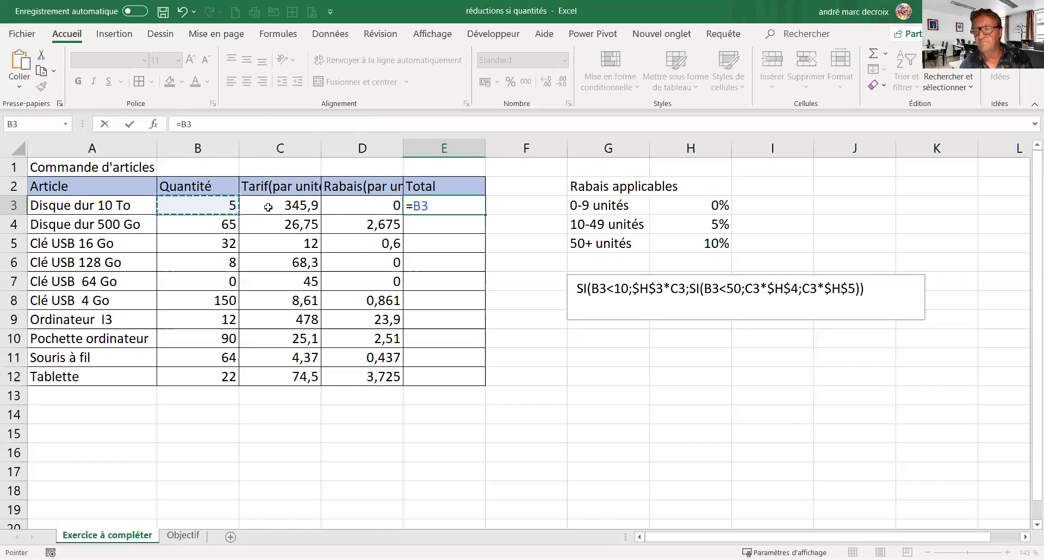
text(*)
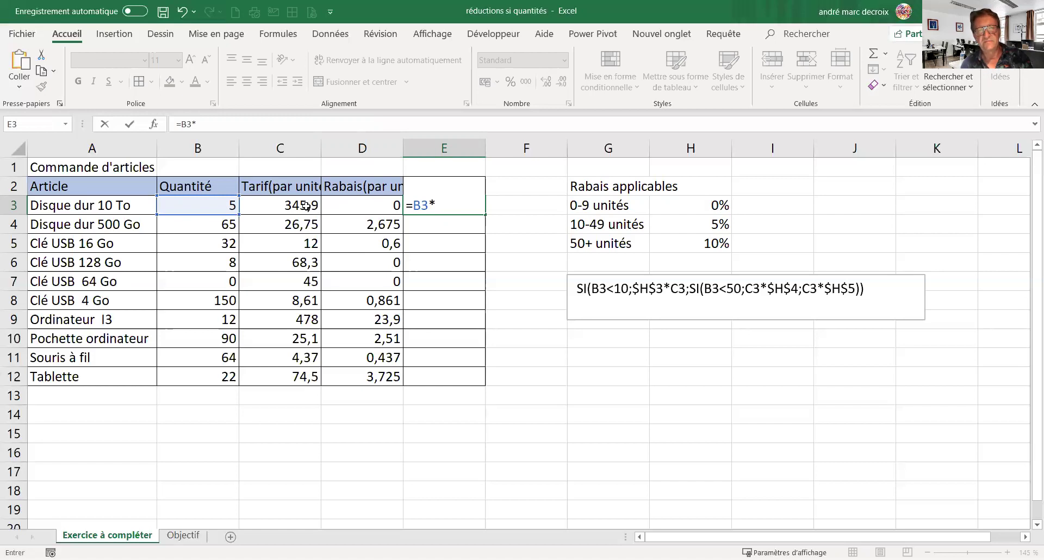
text(()
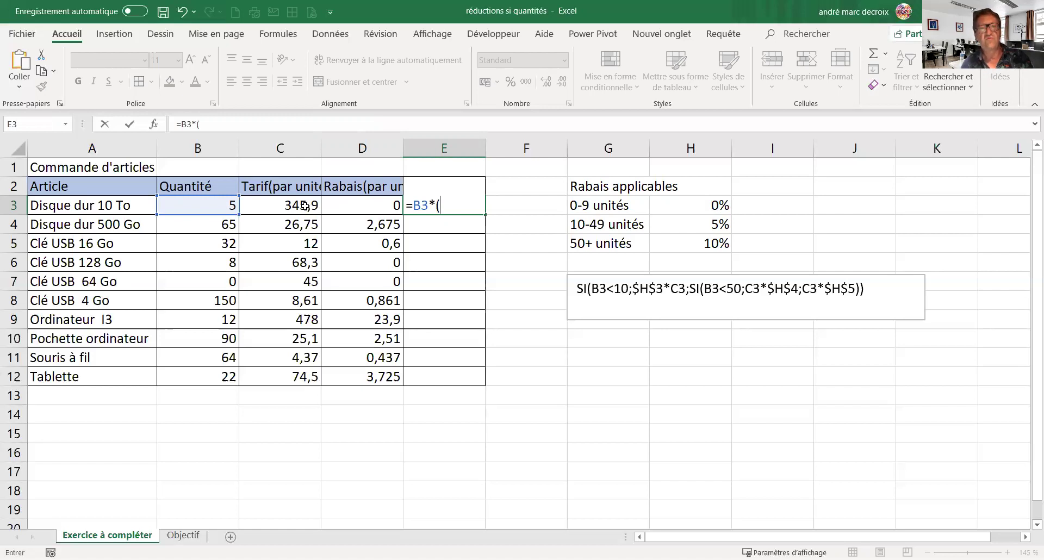
click(302, 205)
text(-)
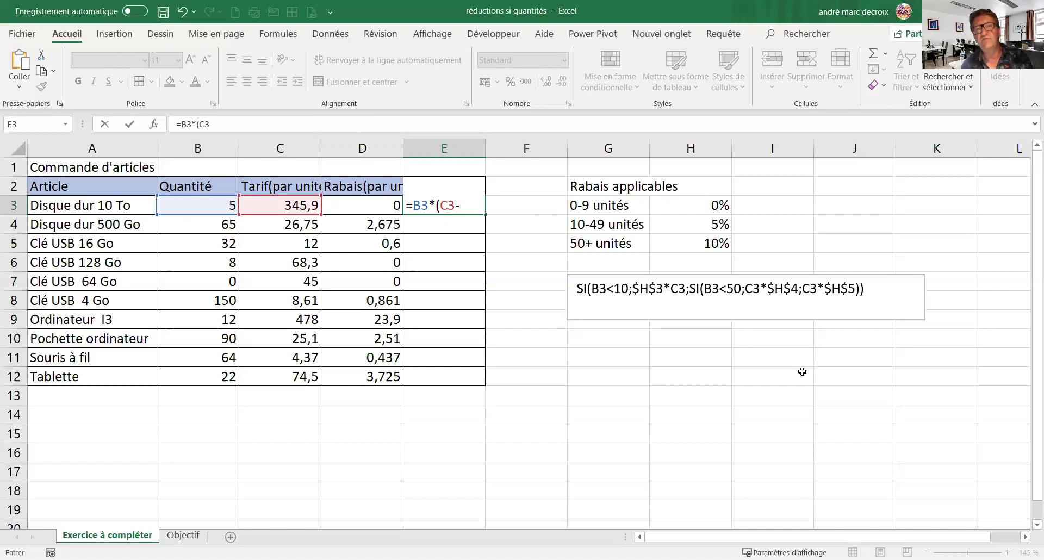
click(361, 204)
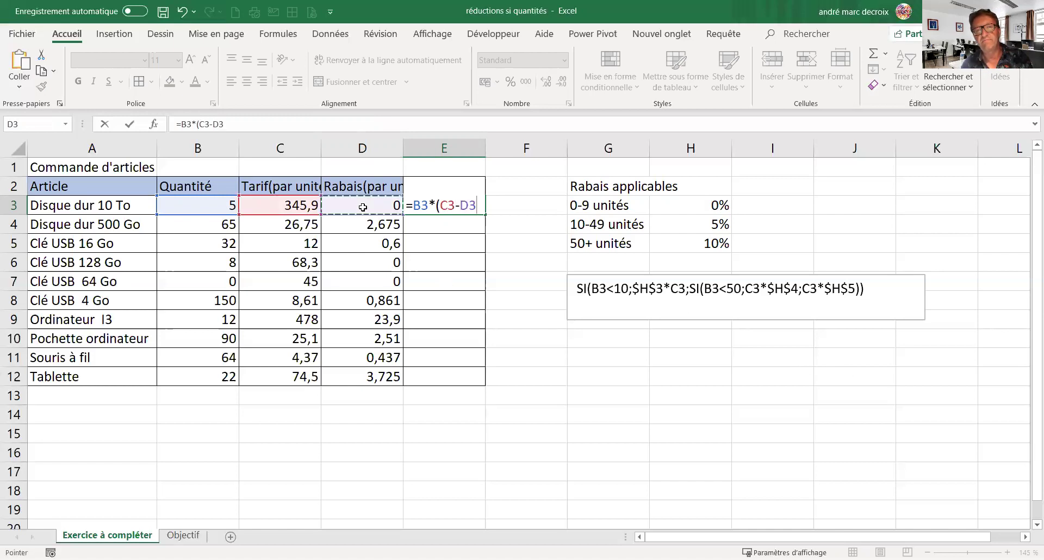
text())
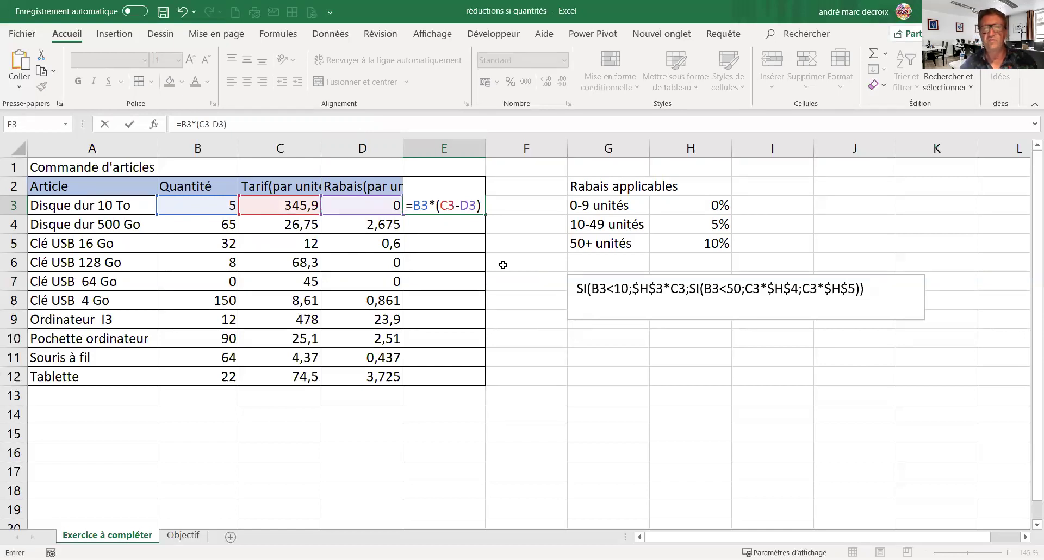
key(ctrl+Return)
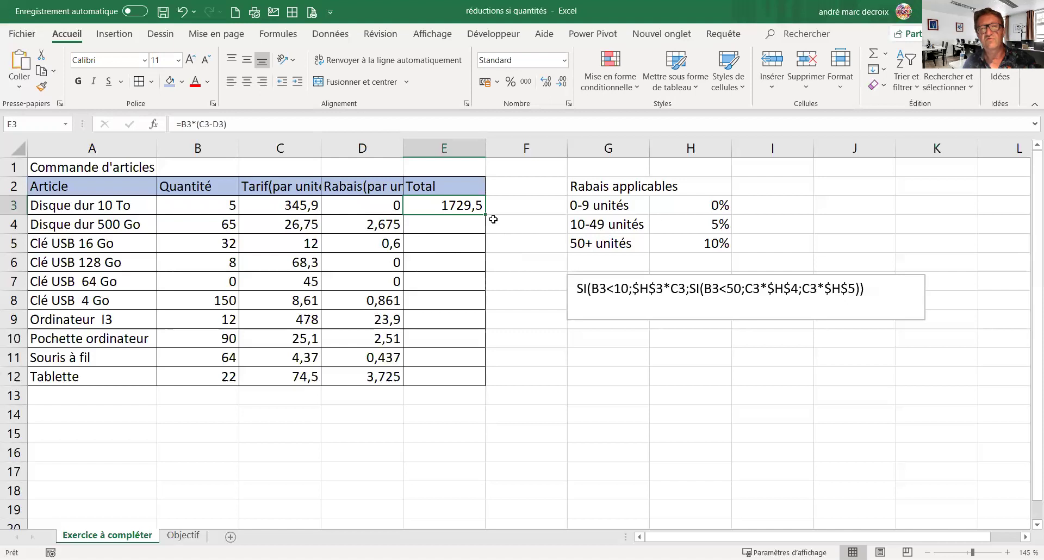
drag(485, 217, 492, 382)
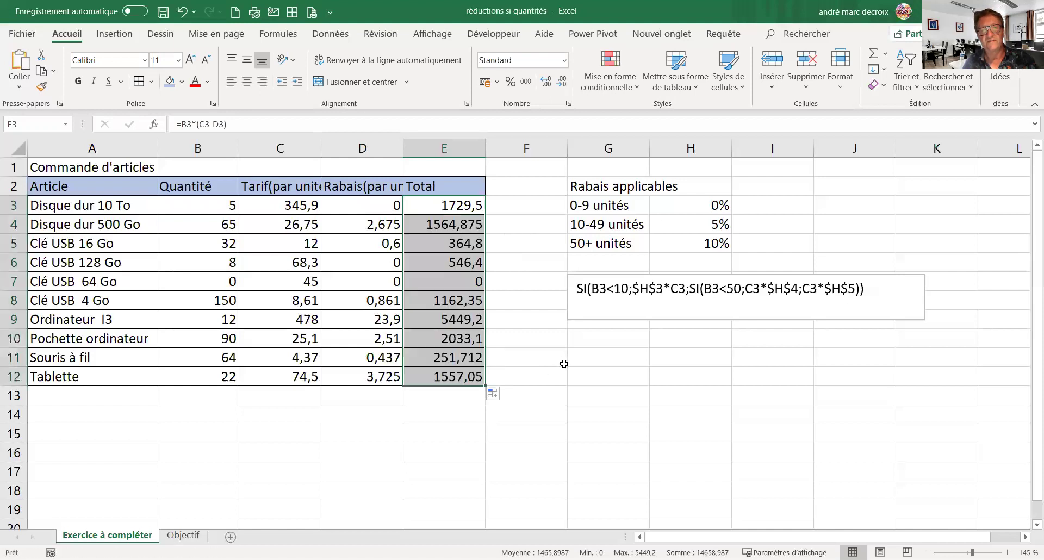
click(431, 305)
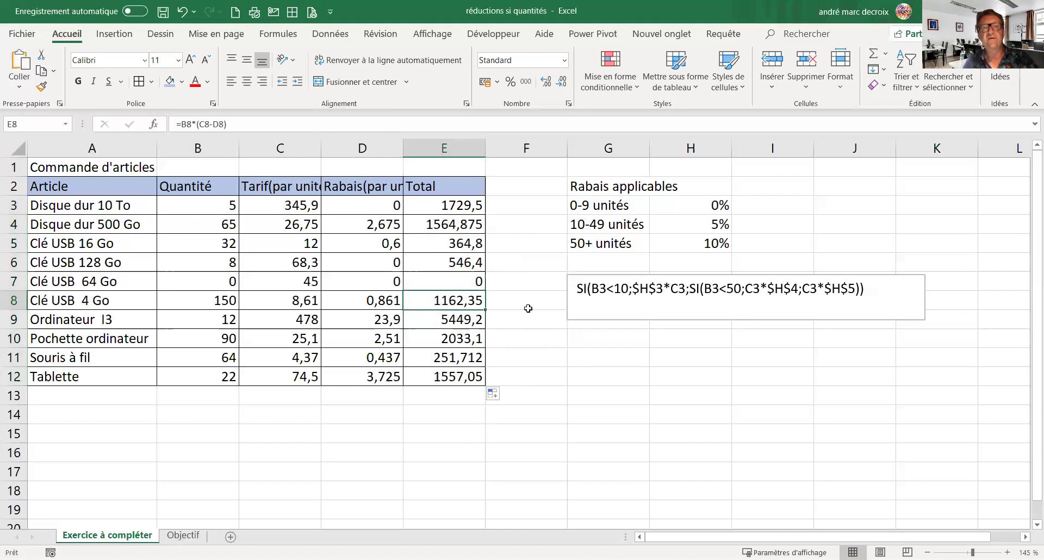